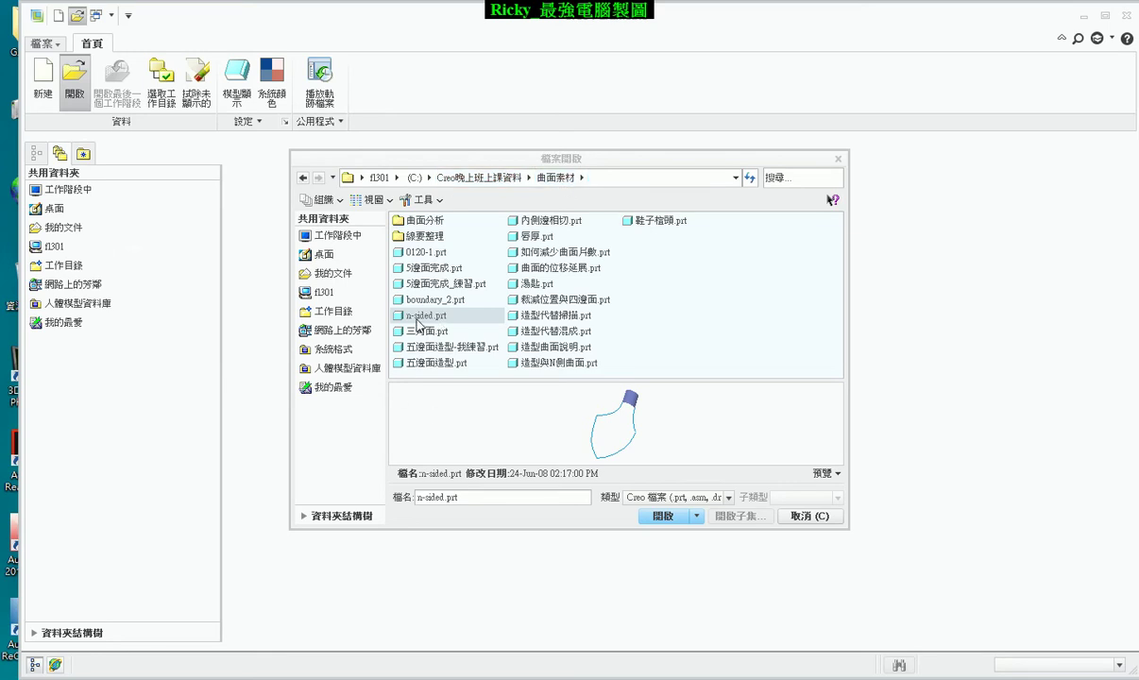
Open n-sided.prt from the 曲面素材 folder.
left_click(660, 515)
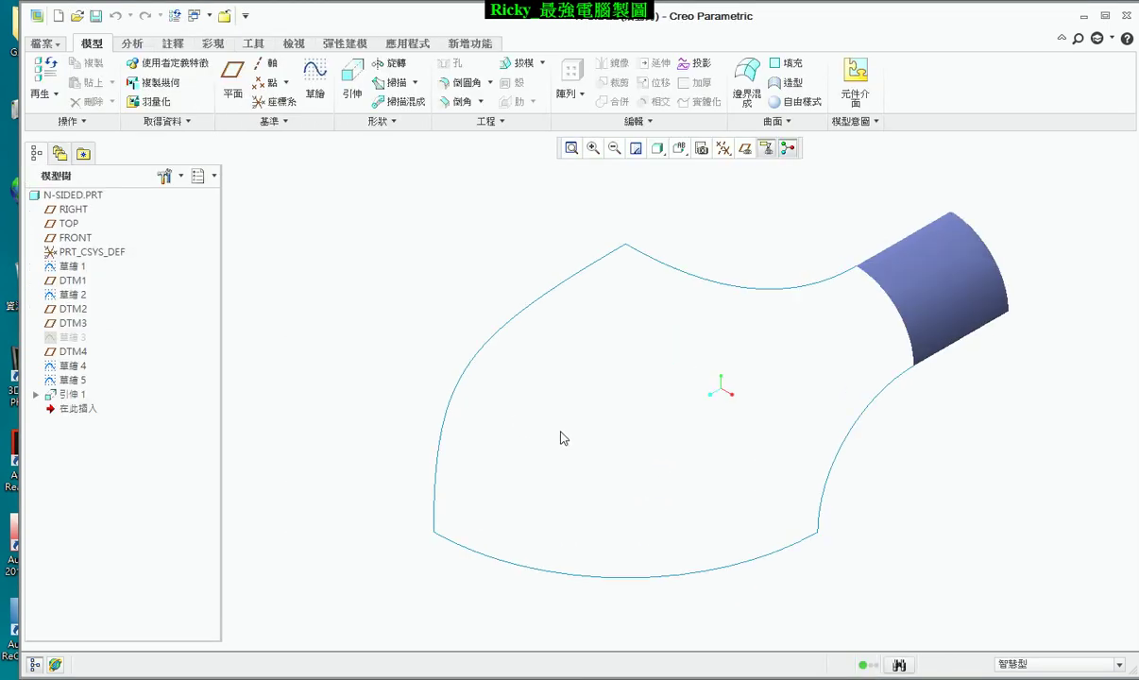
Orbit the N-SIDED part to view its boundary curves and extruded surface from another angle.
mouse_move(556, 433)
middle_mouse_down()
mouse_move(719, 515)
mouse_move(633, 503)
middle_mouse_up()
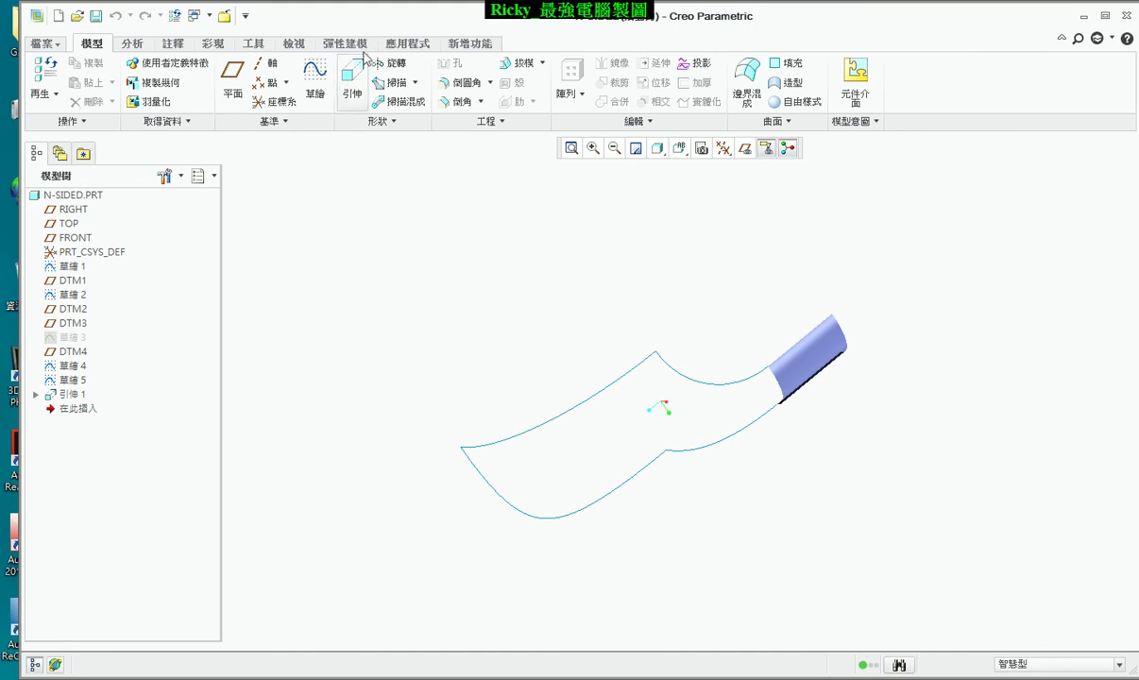
mouse_move(469, 123)
left_mouse_down()
mouse_move(357, 58)
mouse_move(776, 96)
left_mouse_up()
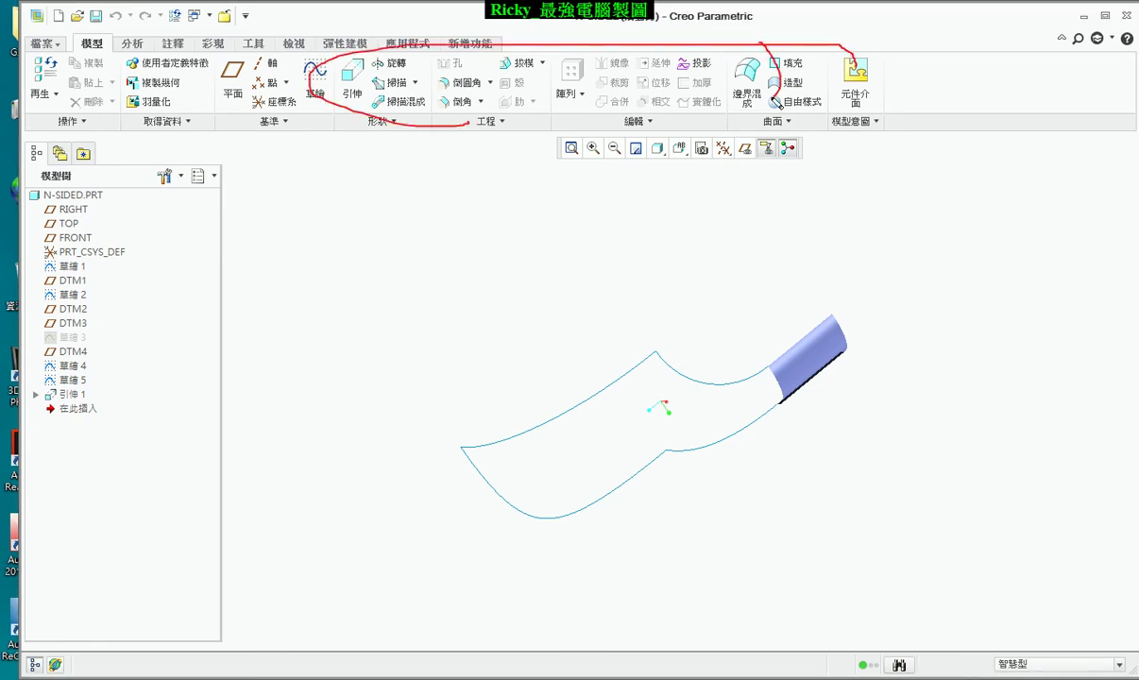
left_click_drag(778, 97, 406, 120)
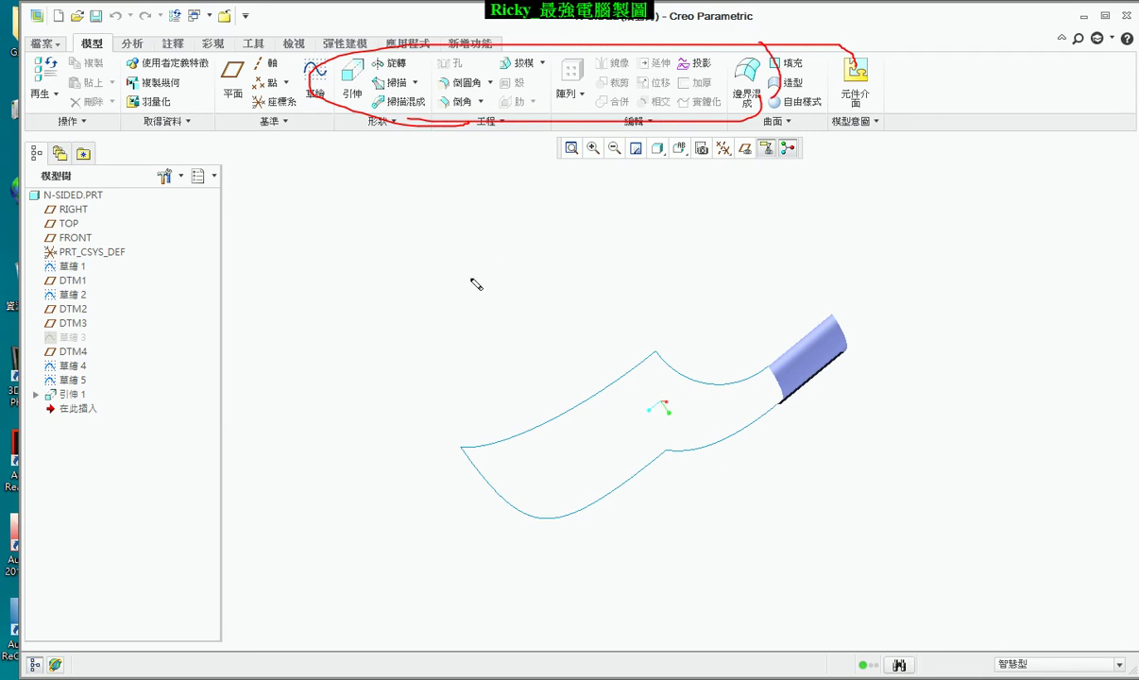
key("e")
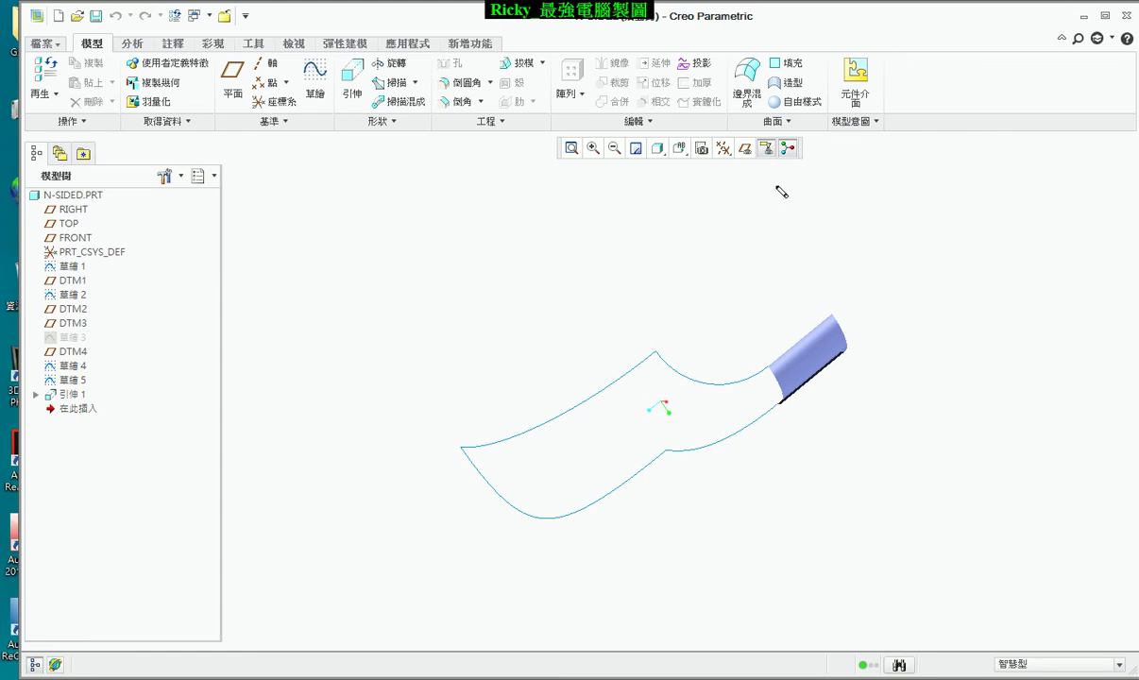
left_click_drag(756, 114, 748, 124)
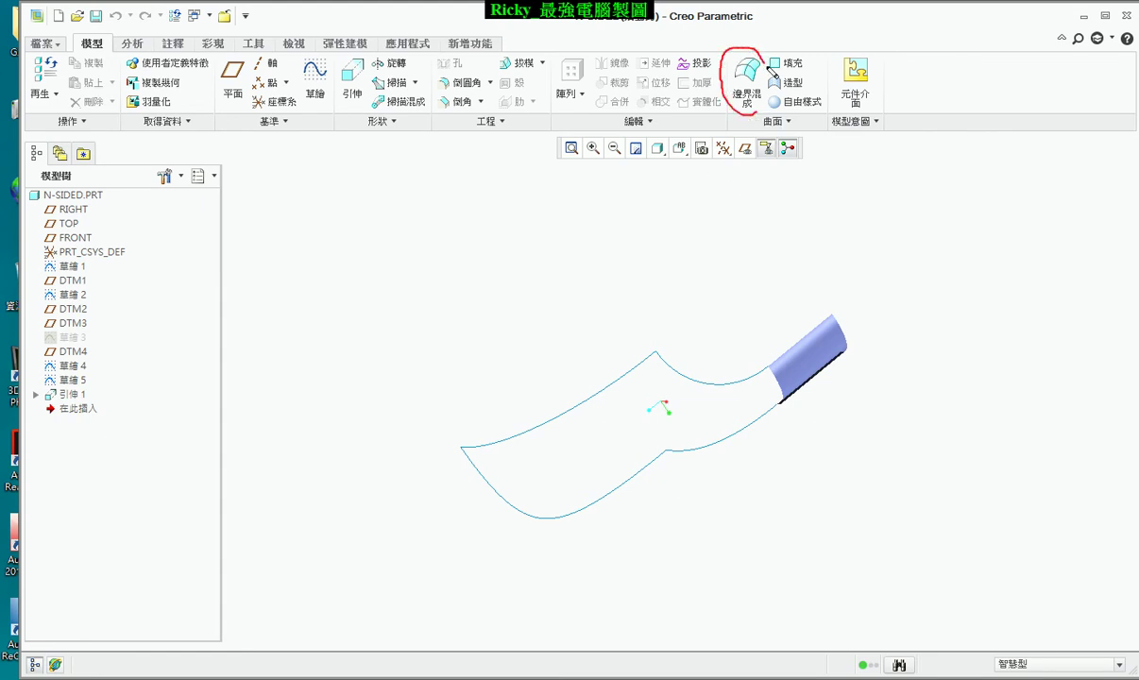
key("Escape")
left_click(384, 122)
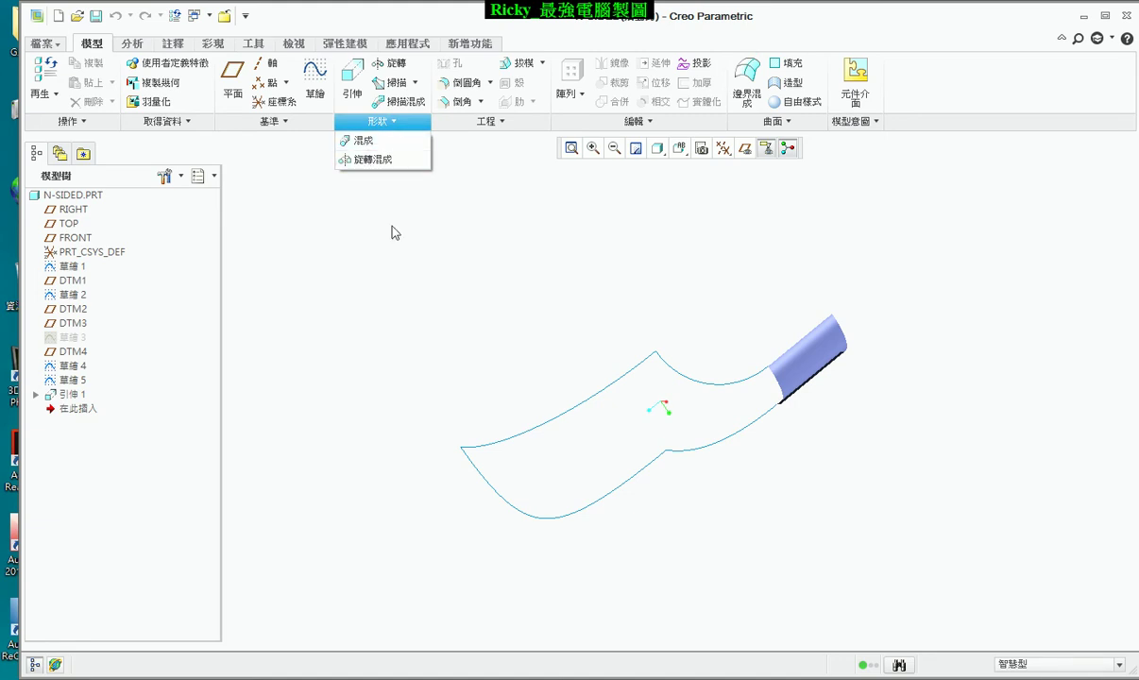
left_click(402, 260)
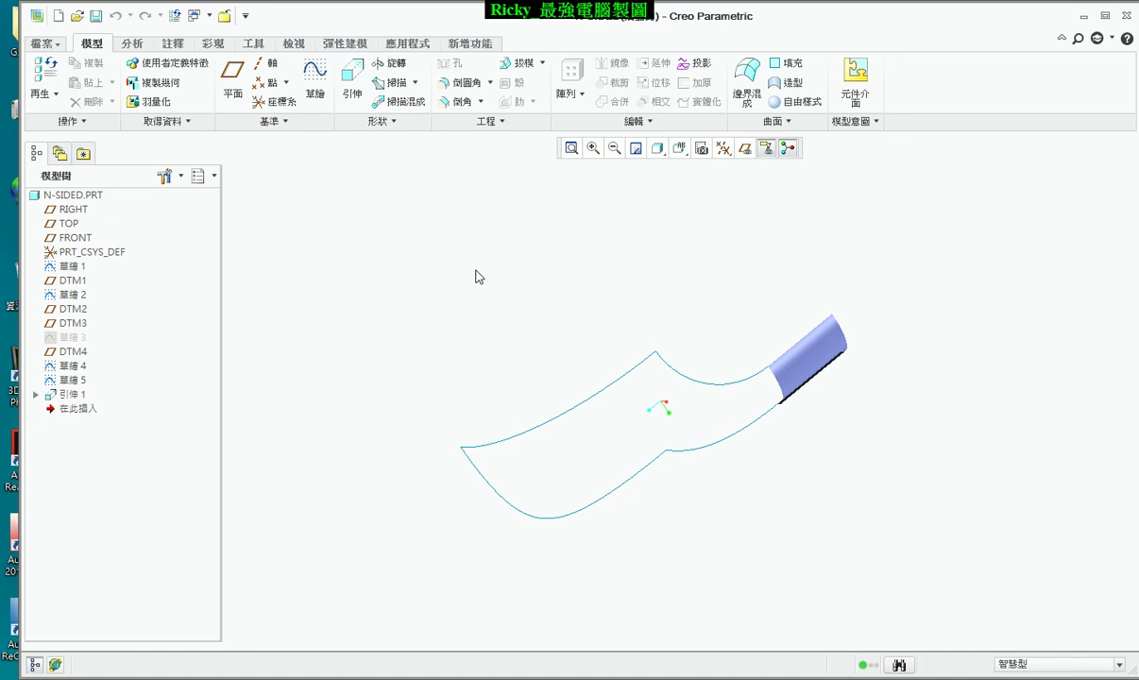
Orbit and zoom so the four-sided curve loop faces the viewer beside the extruded surface.
mouse_move(478, 277)
middle_mouse_down()
mouse_move(483, 371)
mouse_move(505, 326)
middle_mouse_up()
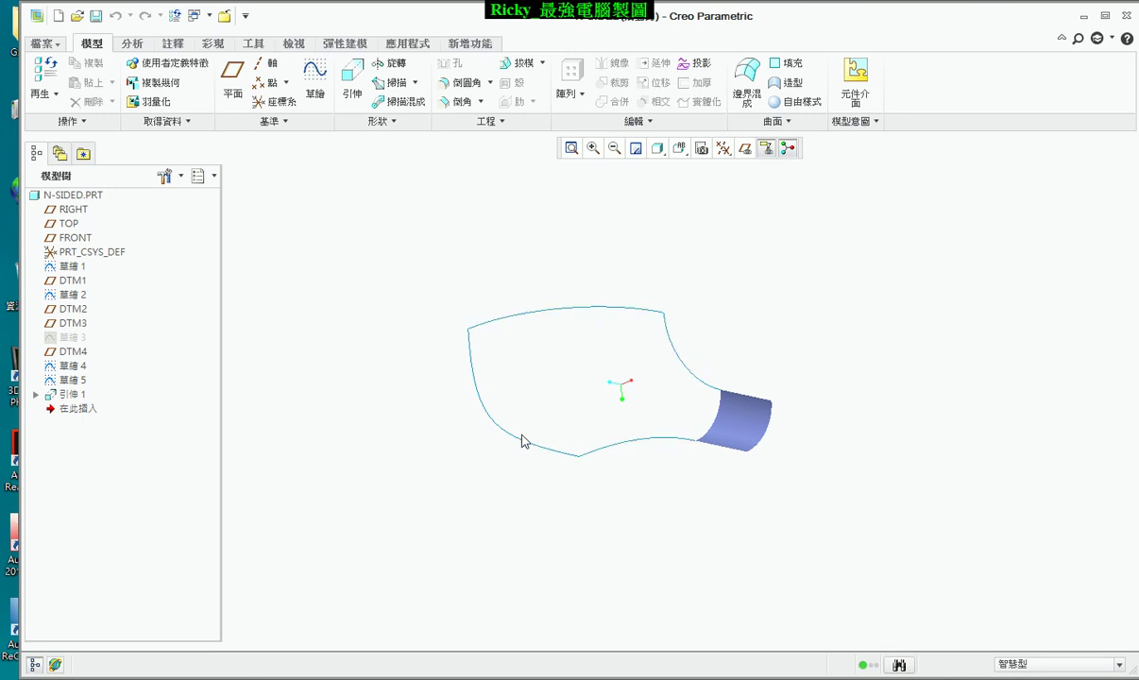
scroll(633, 368, "up", 2)
scroll(564, 350, "down", 2)
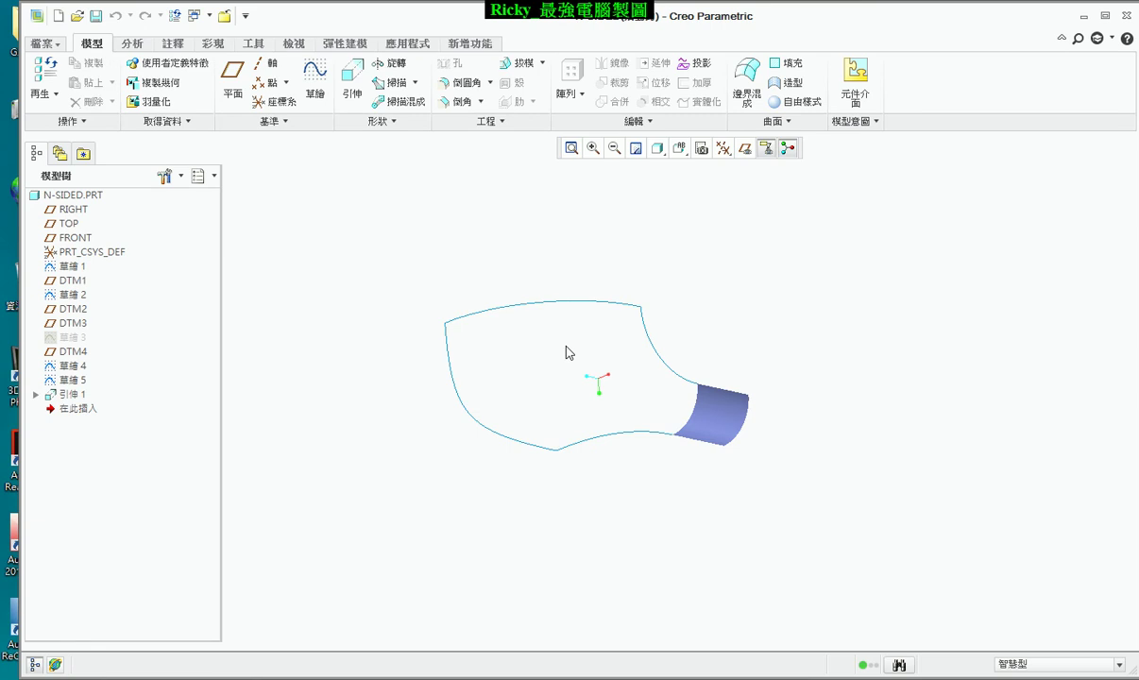
left_click(748, 80)
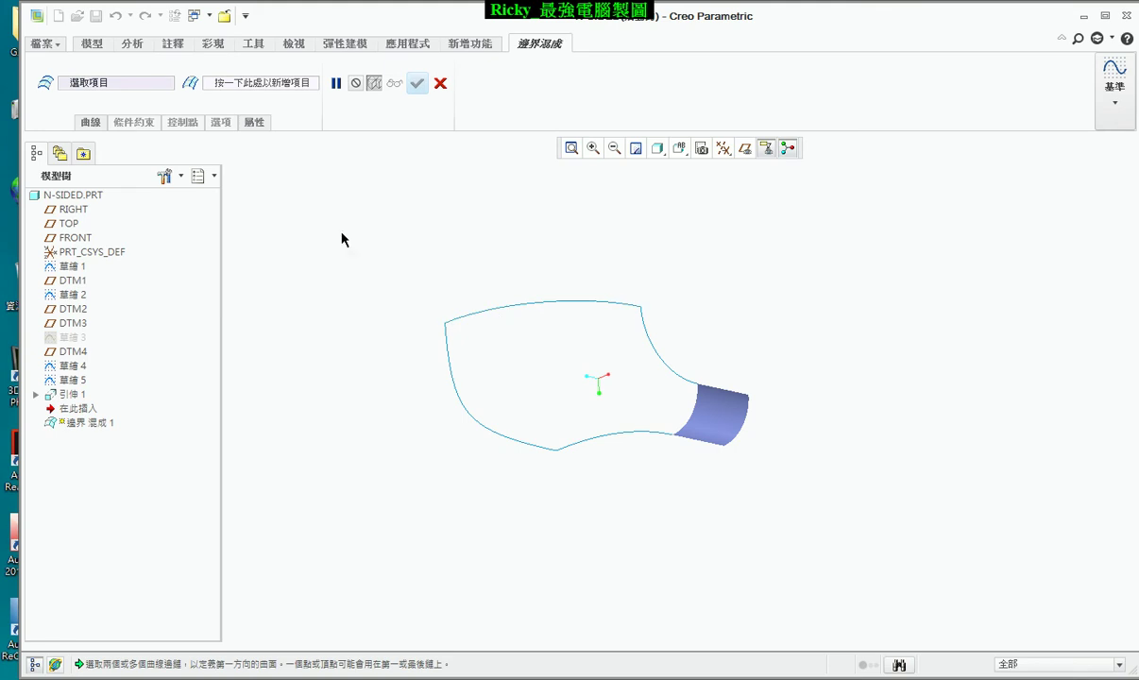
left_click(517, 307)
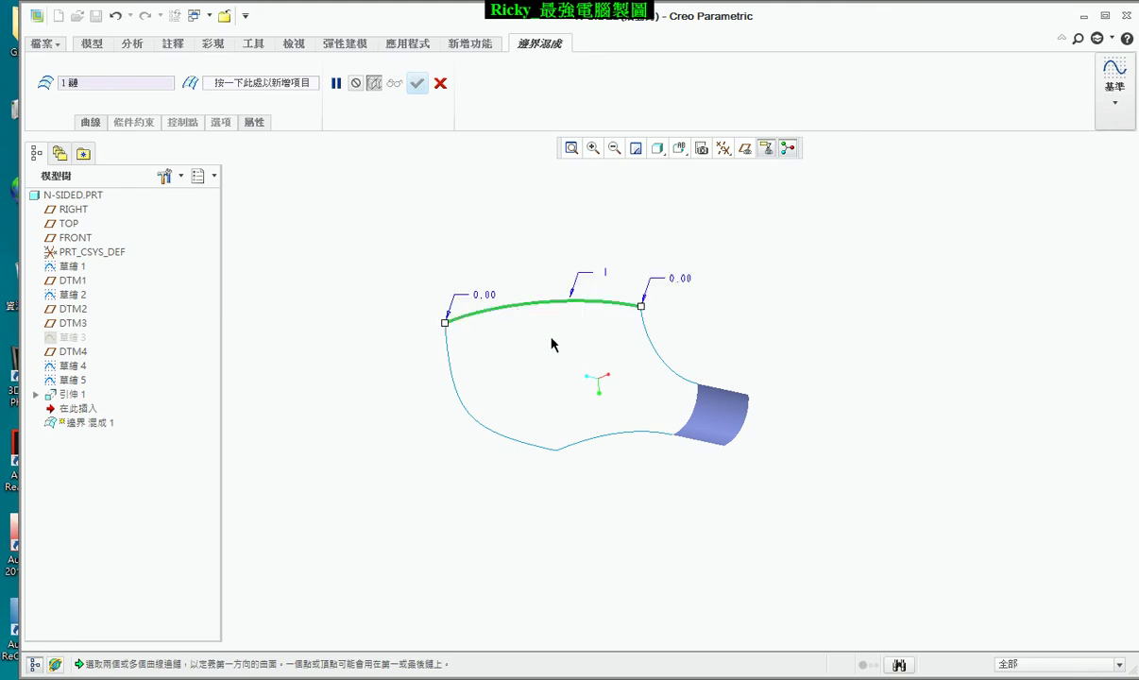
left_click(585, 443, "ctrl")
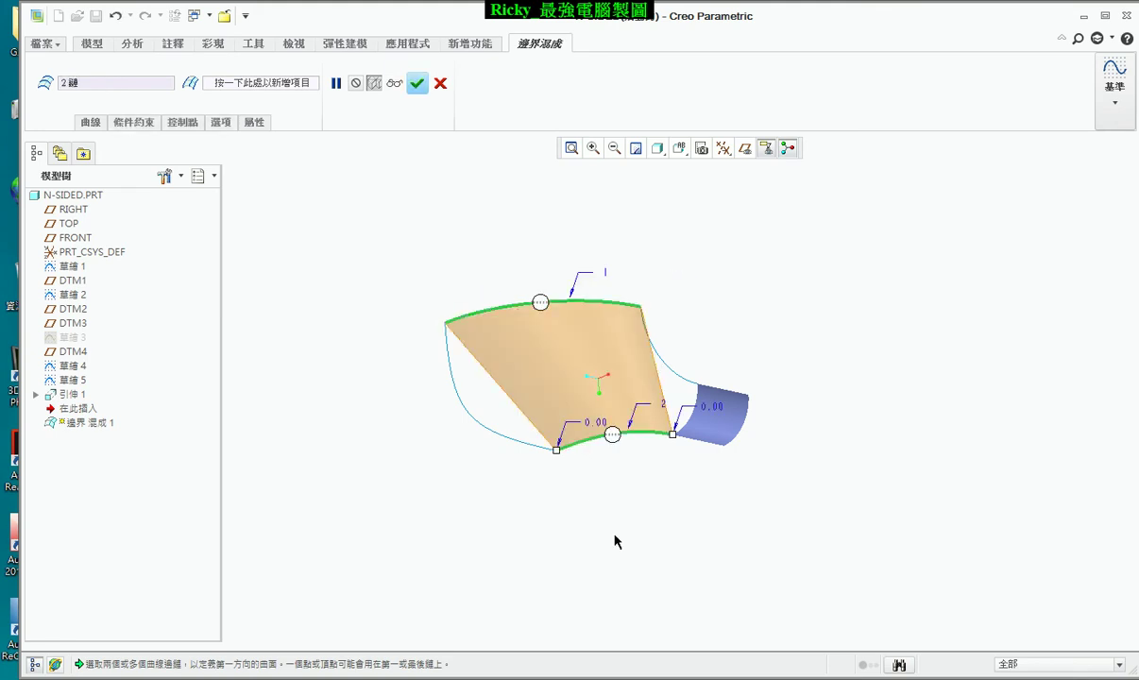
left_click(235, 83)
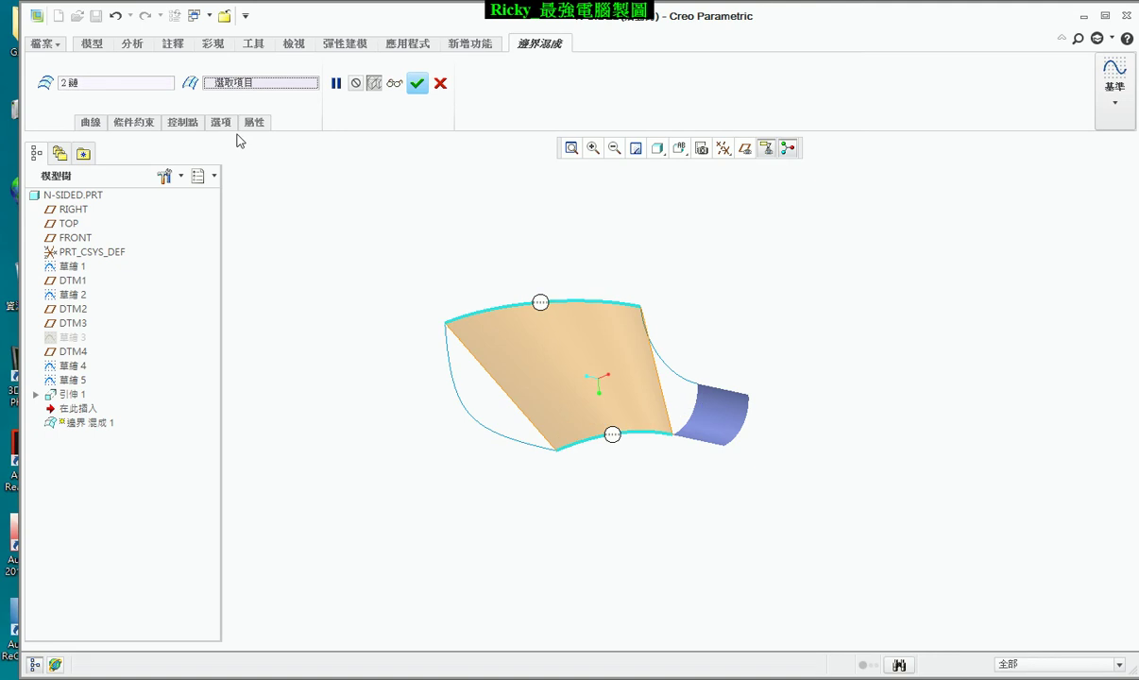
left_click(452, 364)
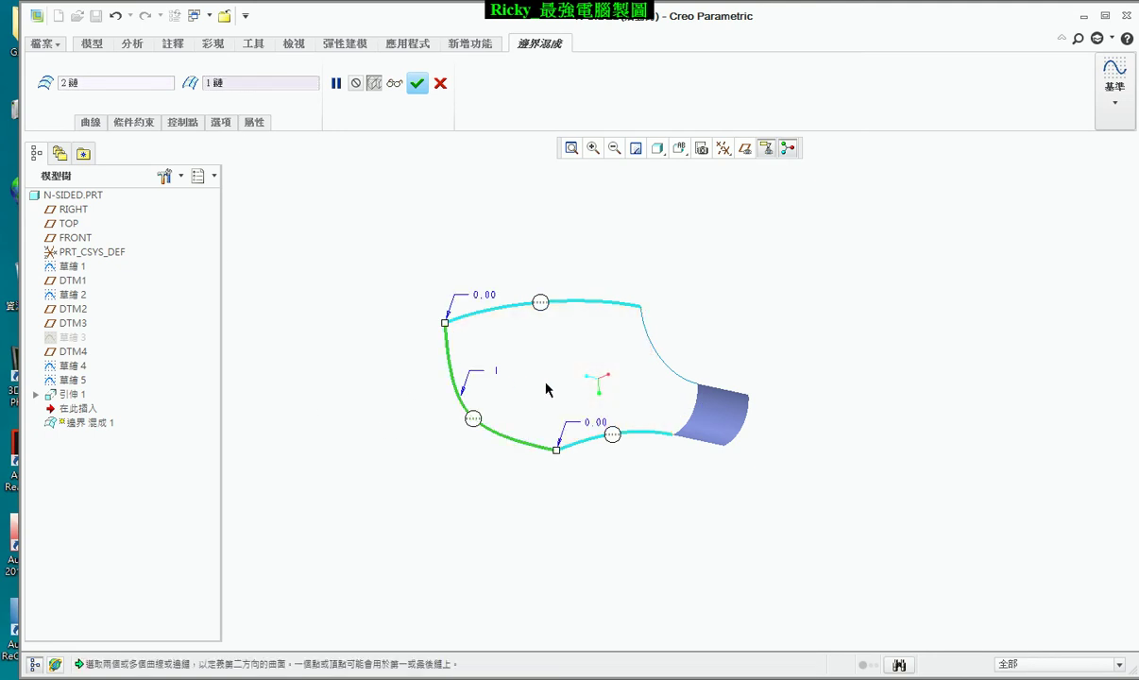
left_click(652, 342, "ctrl")
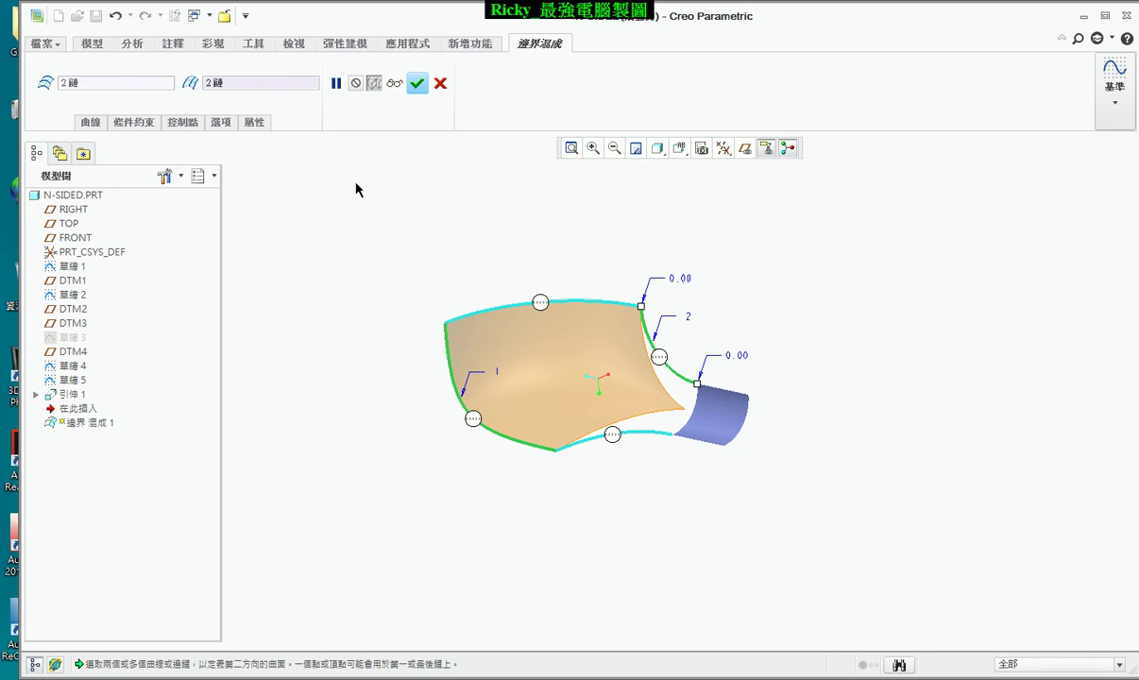
left_click(440, 83)
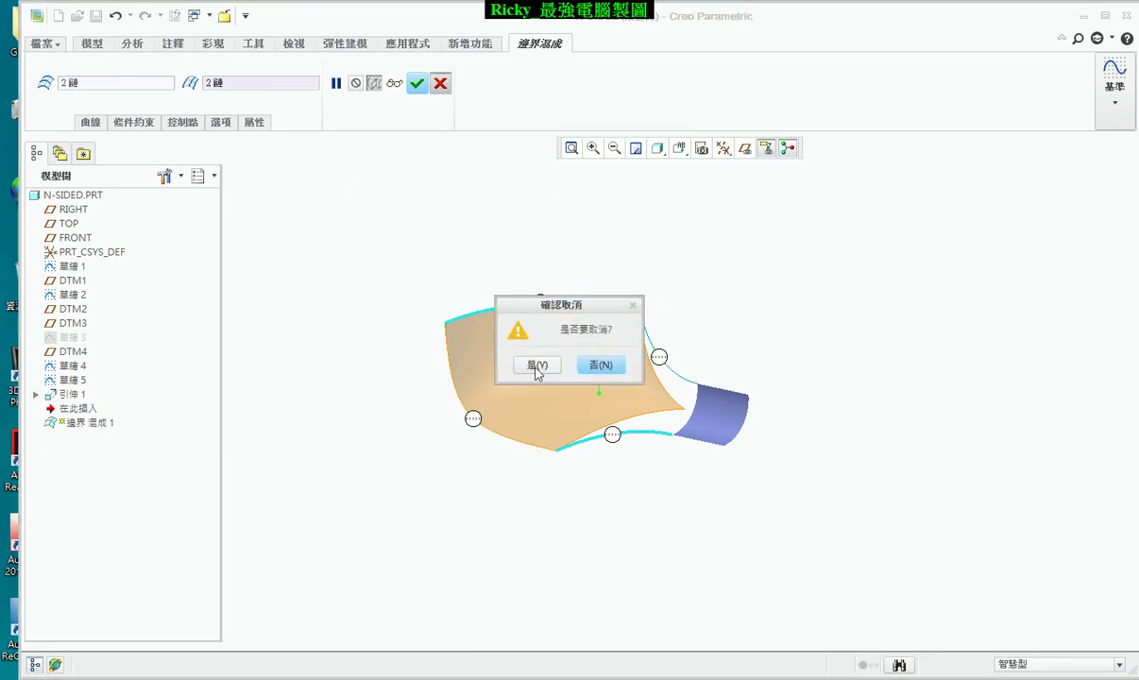
left_click(538, 364)
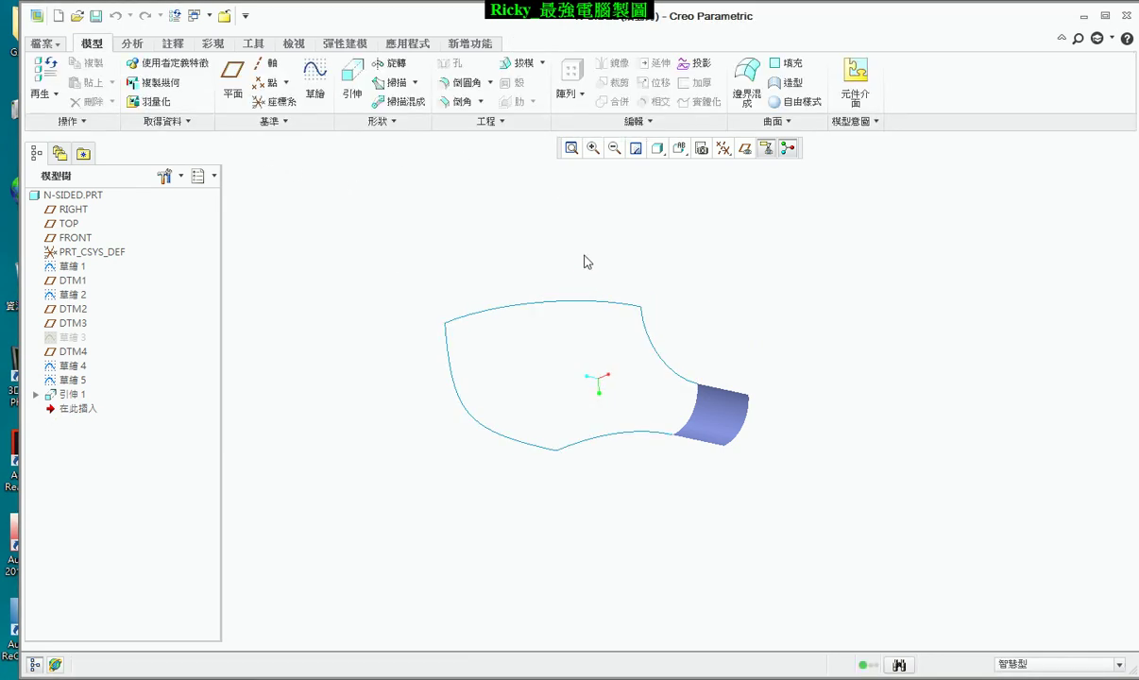
Show the 新增功能 tab with the conic surface and N-sided patch commands.
left_click(472, 46)
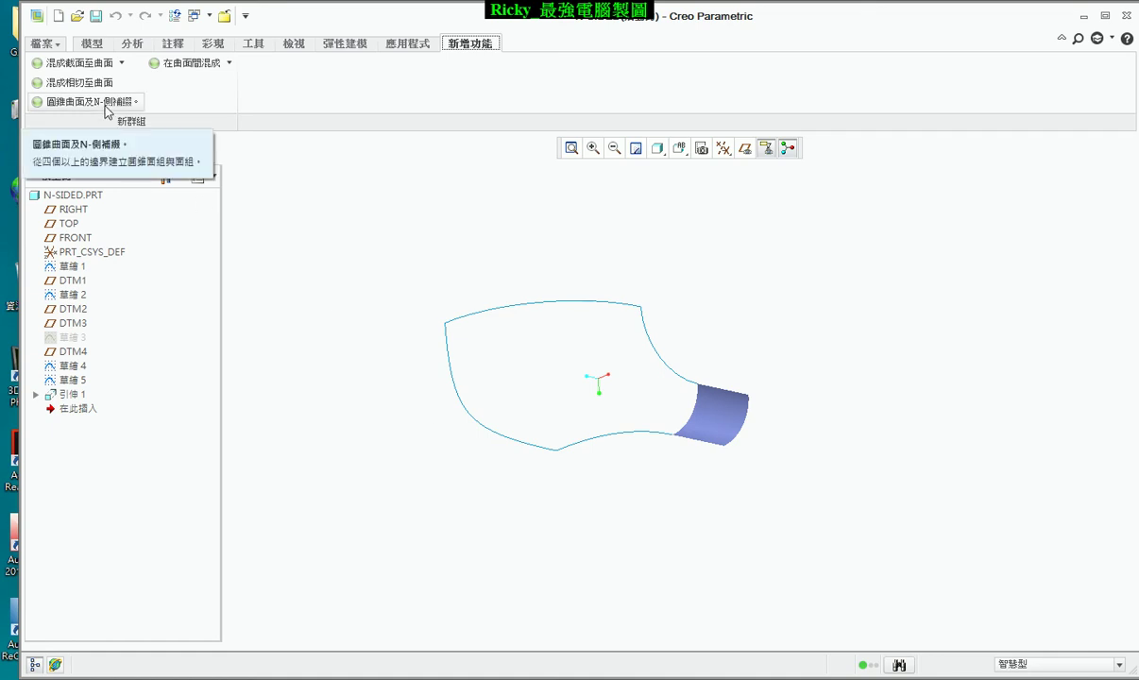
Switch back to the 模型 (Model) tab's part-modelling commands.
left_click(91, 43)
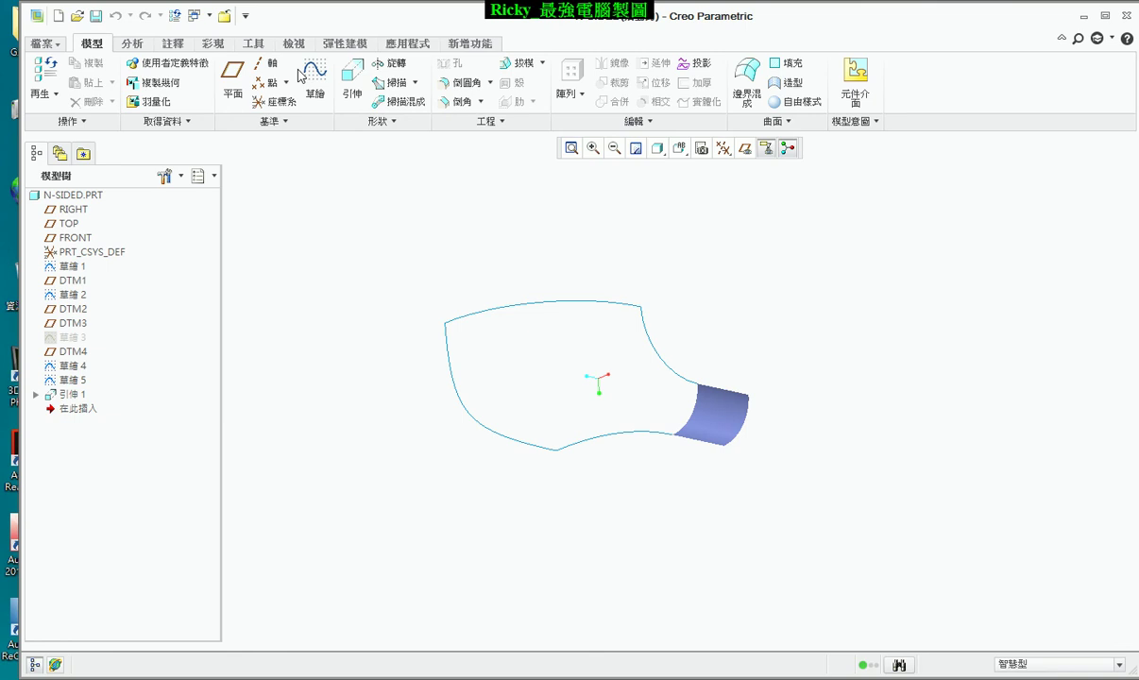
left_click(779, 83)
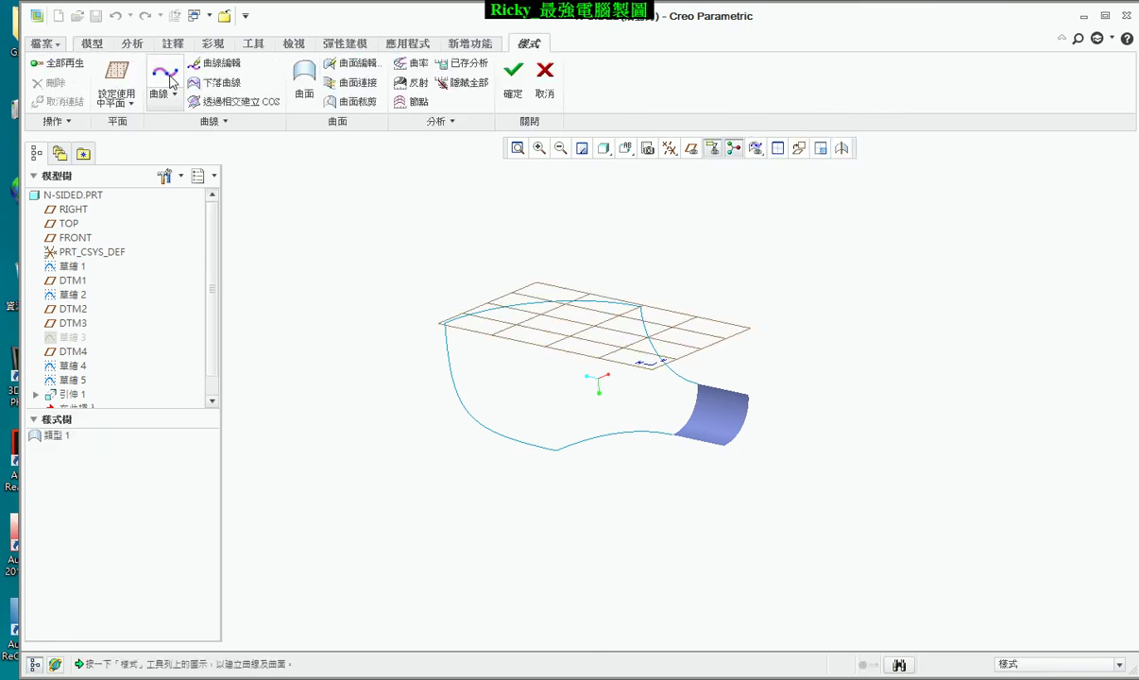
left_click(545, 76)
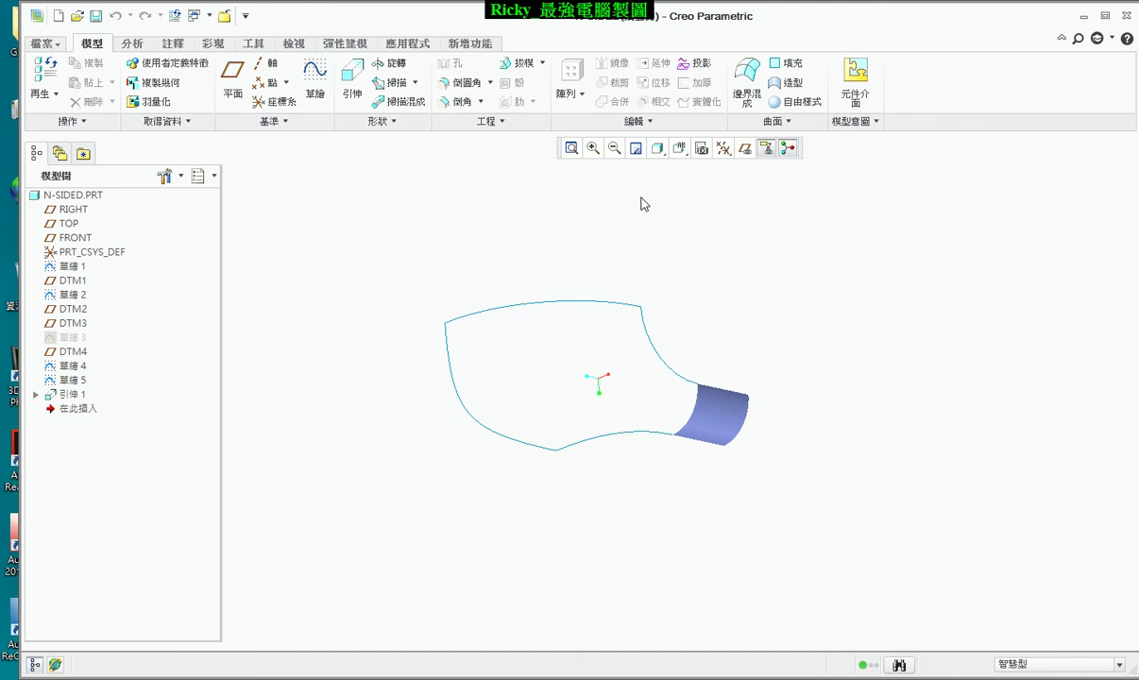
left_click(788, 88)
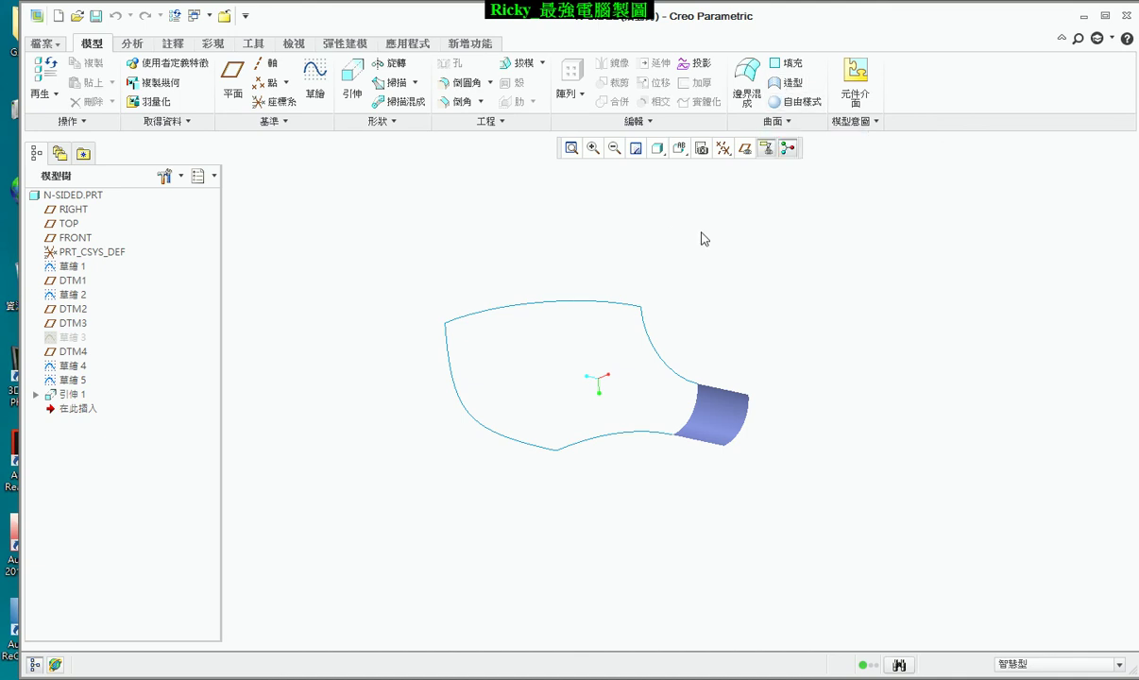